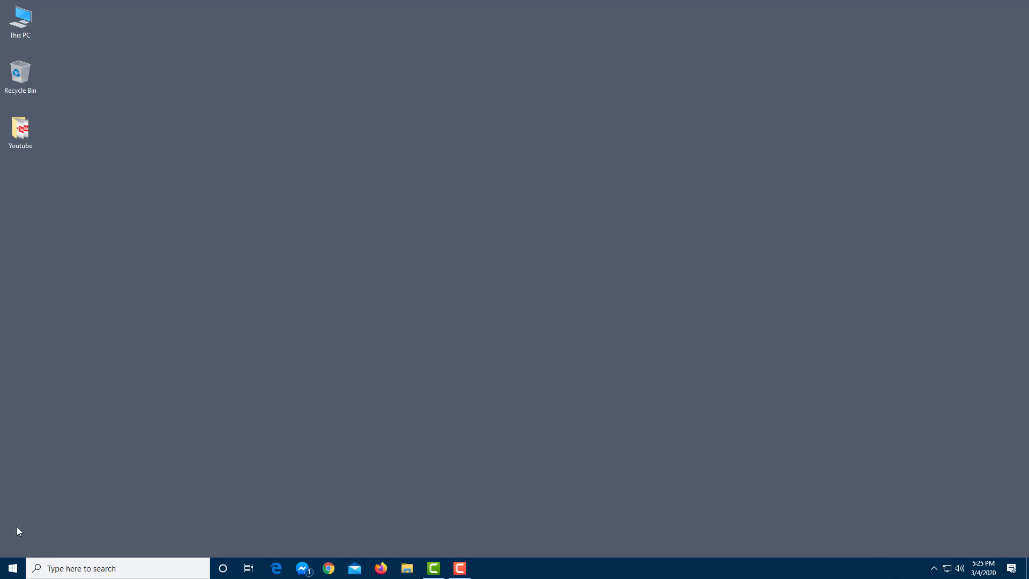
Step: Open and close the Start menu, then the search panel
left_click(20, 570)
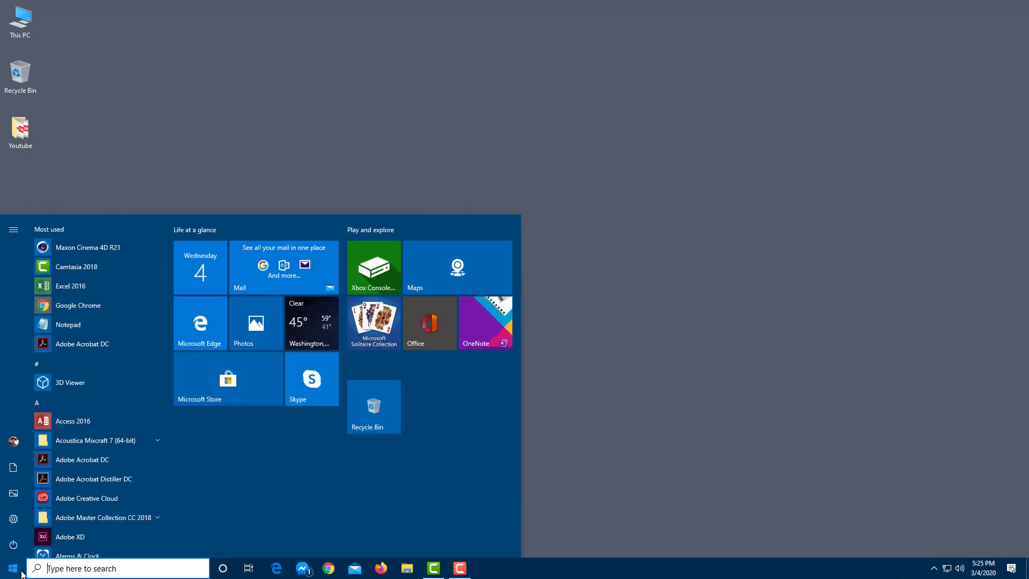
left_click(21, 572)
left_click(98, 567)
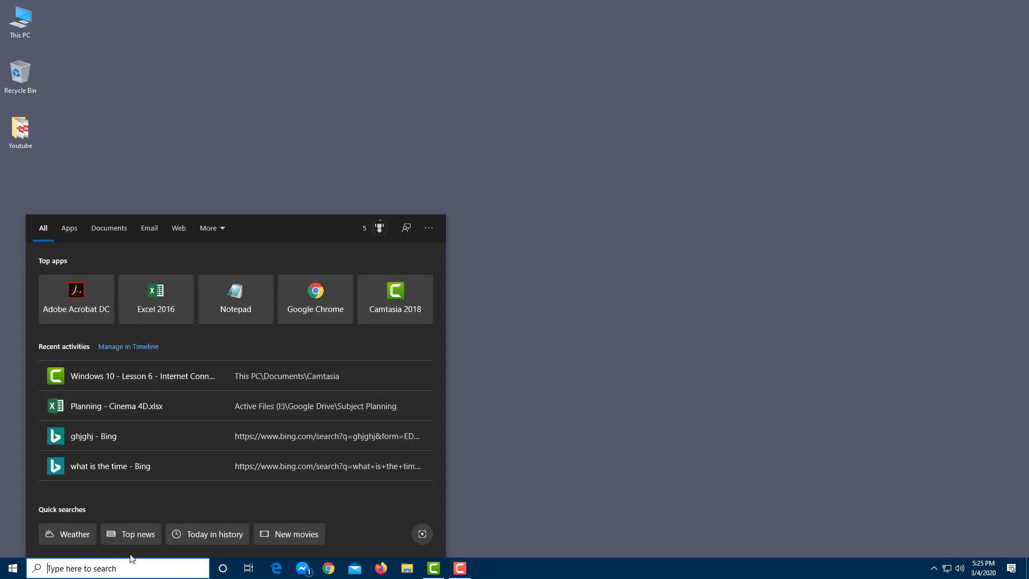
left_click(450, 472)
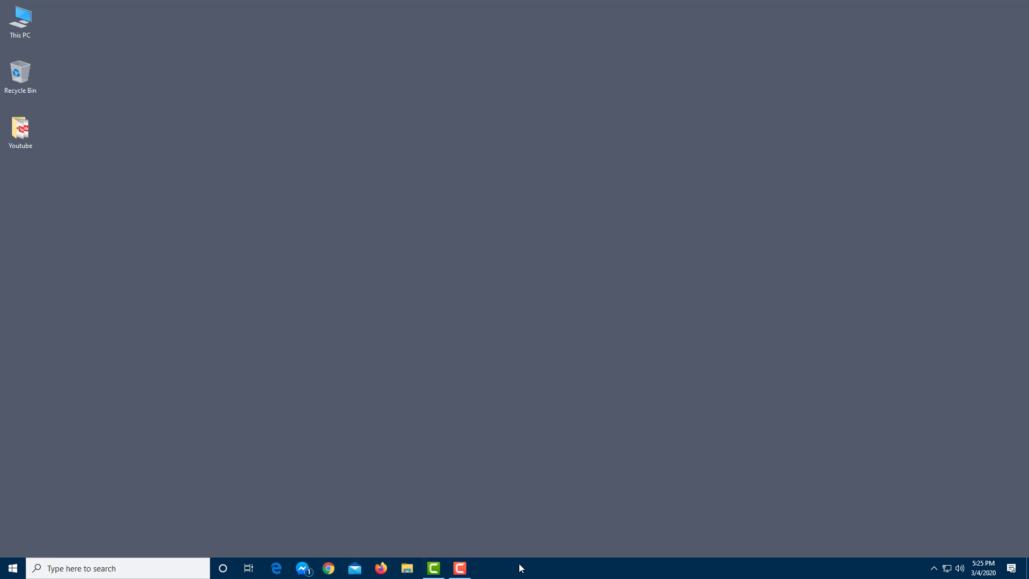
Step: Launch Microsoft Edge and close all its tabs, then view and exit the Task View timeline
left_click(278, 570)
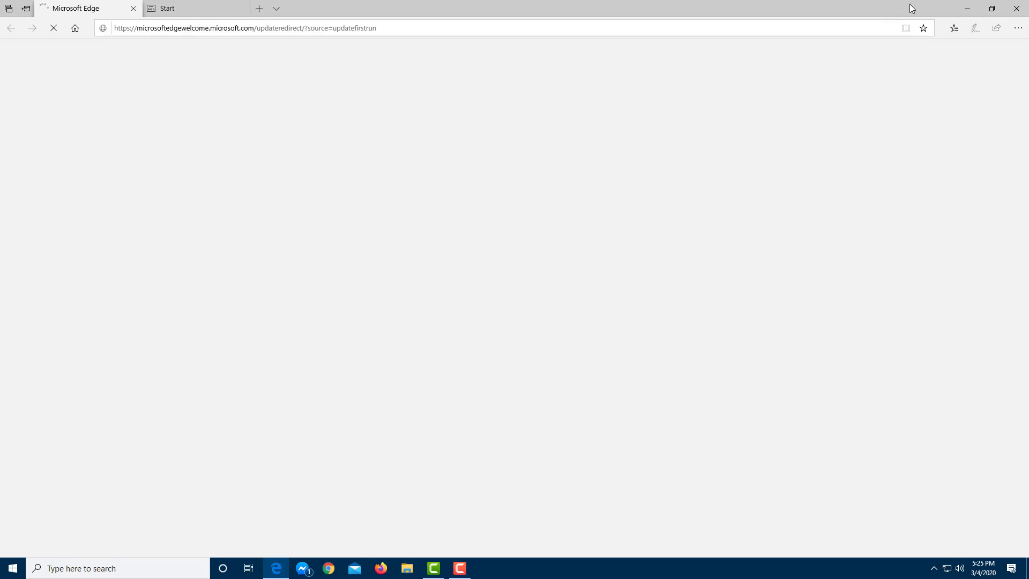
left_click(1016, 9)
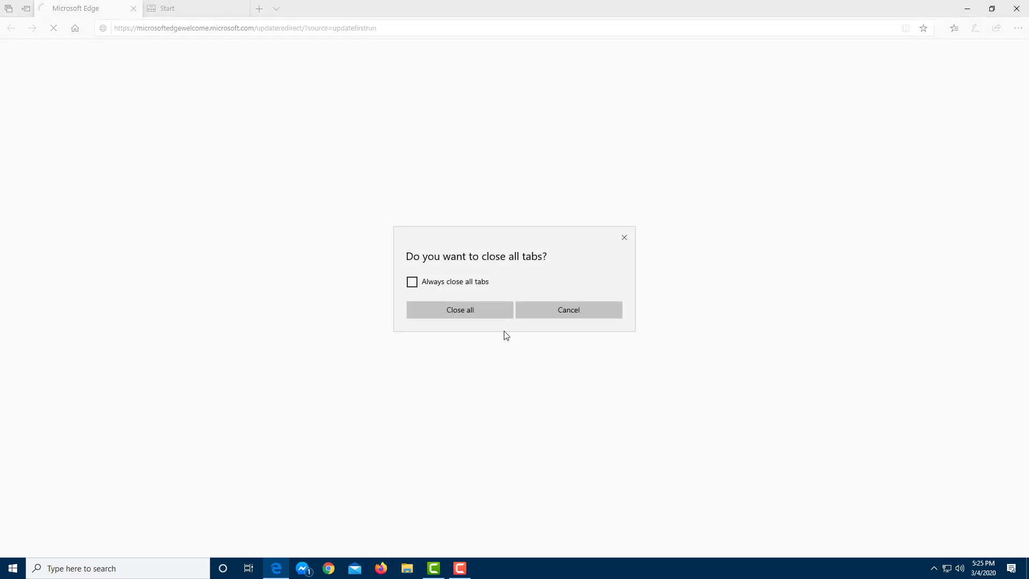
left_click(491, 307)
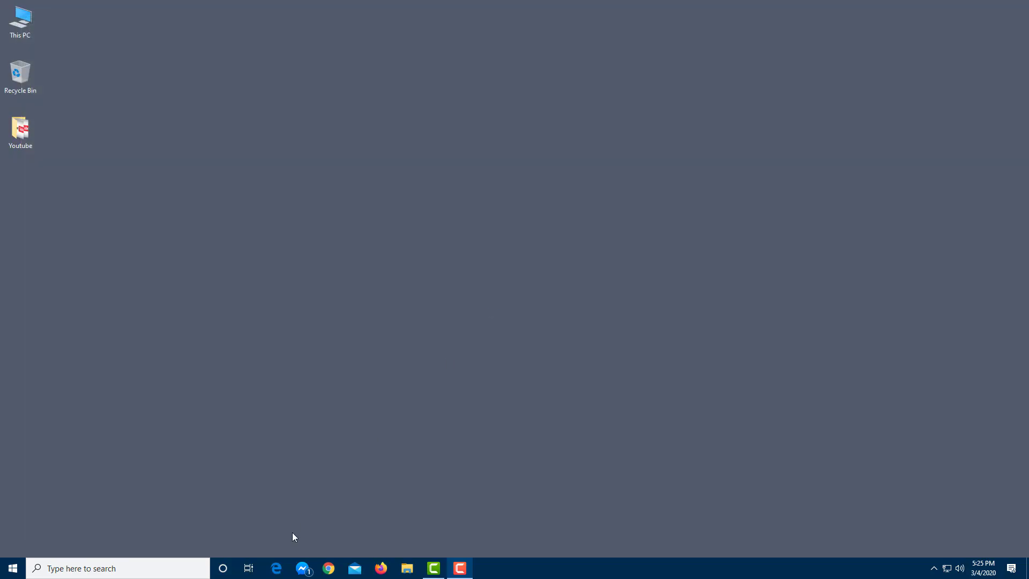
left_click(248, 569)
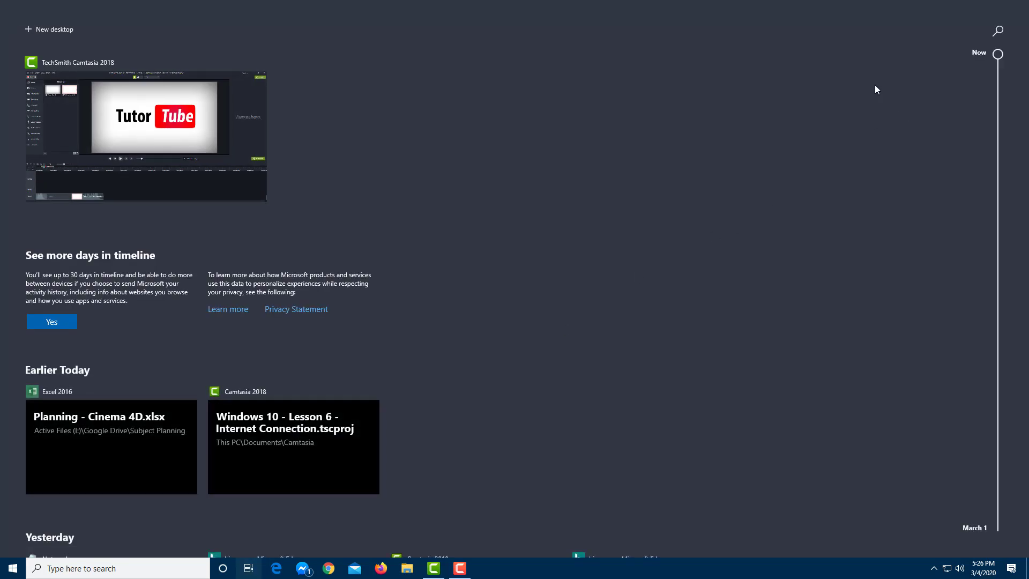
left_click(778, 104)
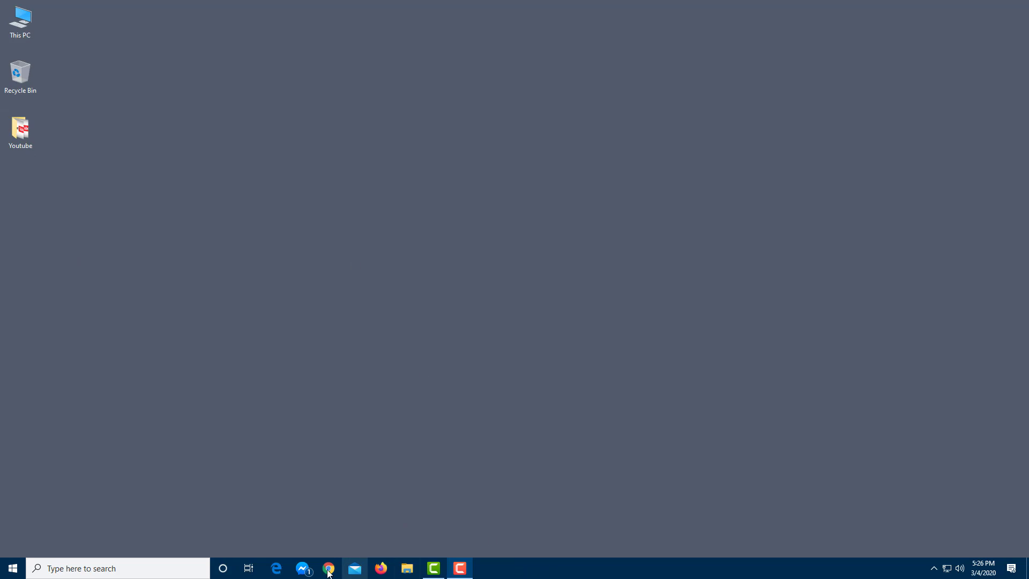
Step: Show and hide the hidden tray icons, then open and close the Action Center
left_click(934, 568)
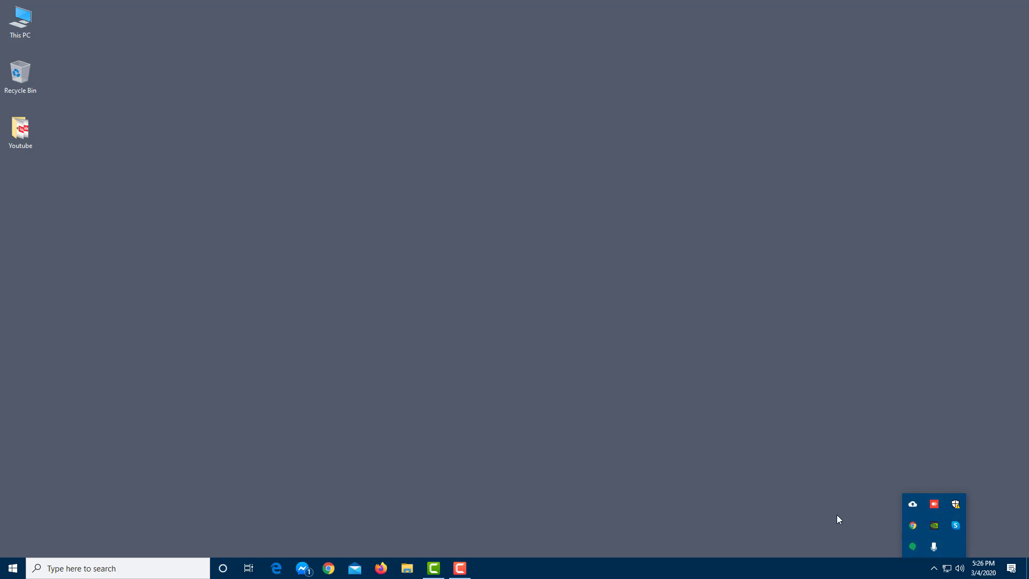
left_click(934, 569)
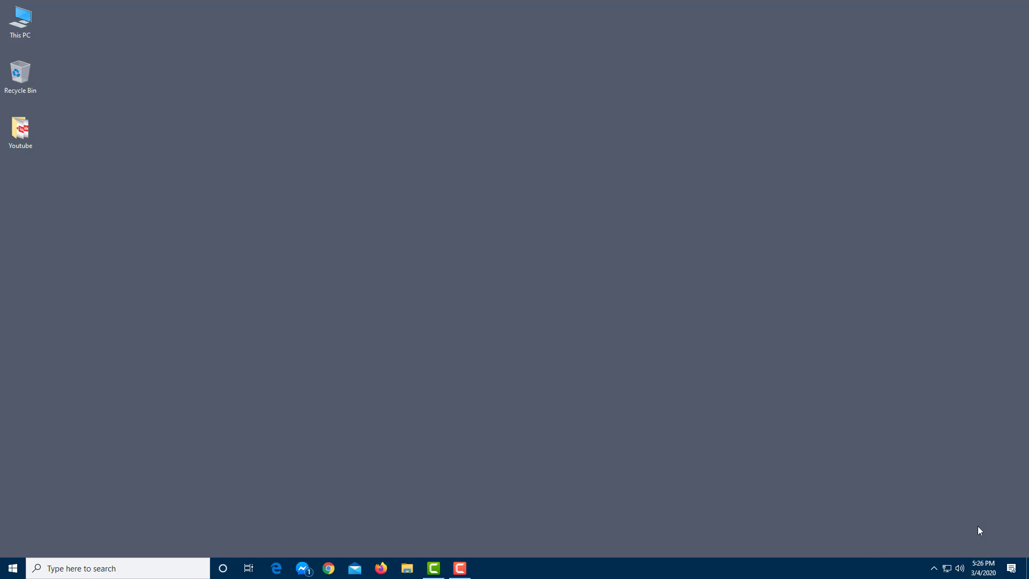
left_click(1013, 569)
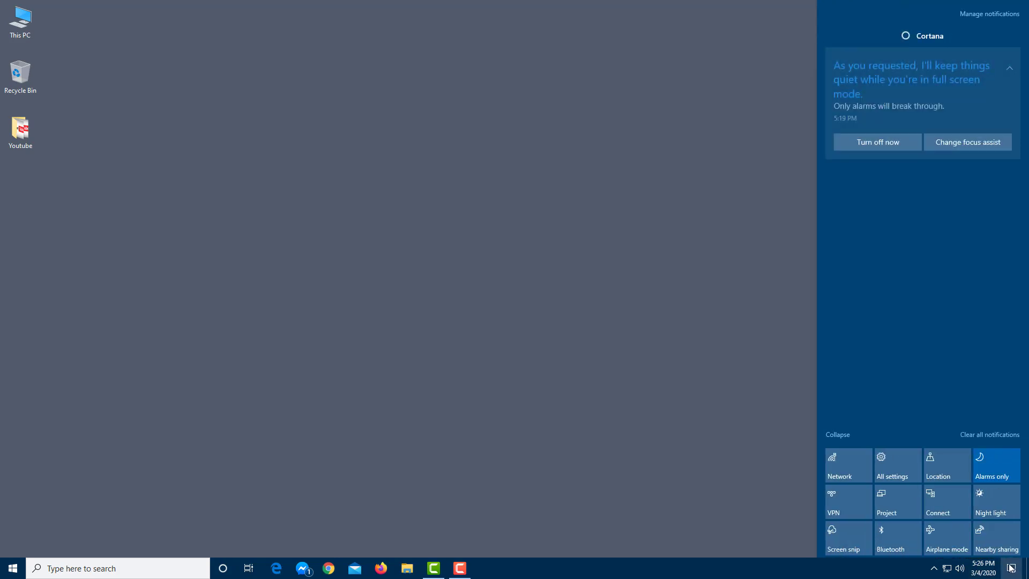
left_click(728, 497)
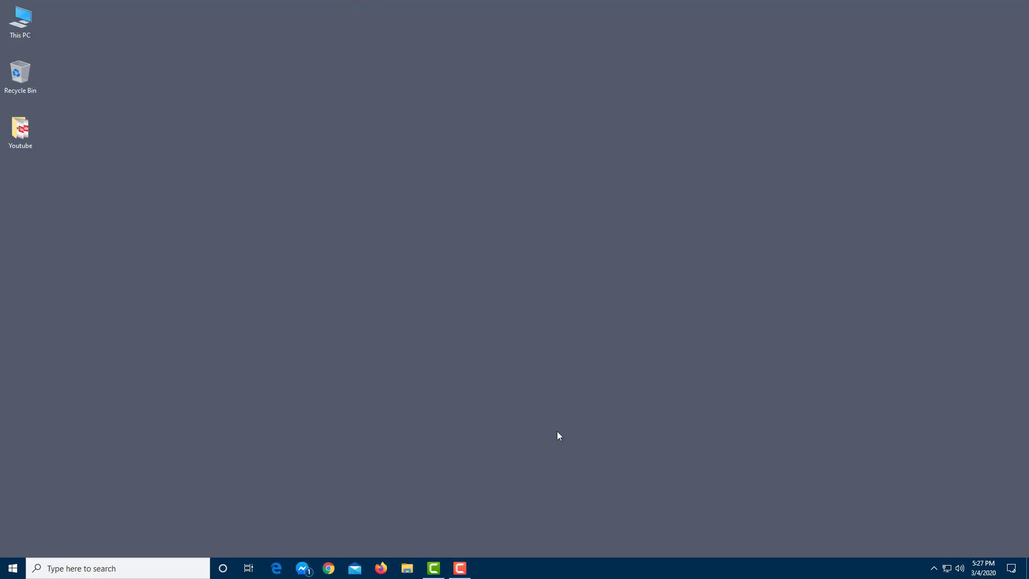
Step: From the taskbar context menu, view the Toolbars and Search submenus, then open Taskbar settings
right_click(572, 570)
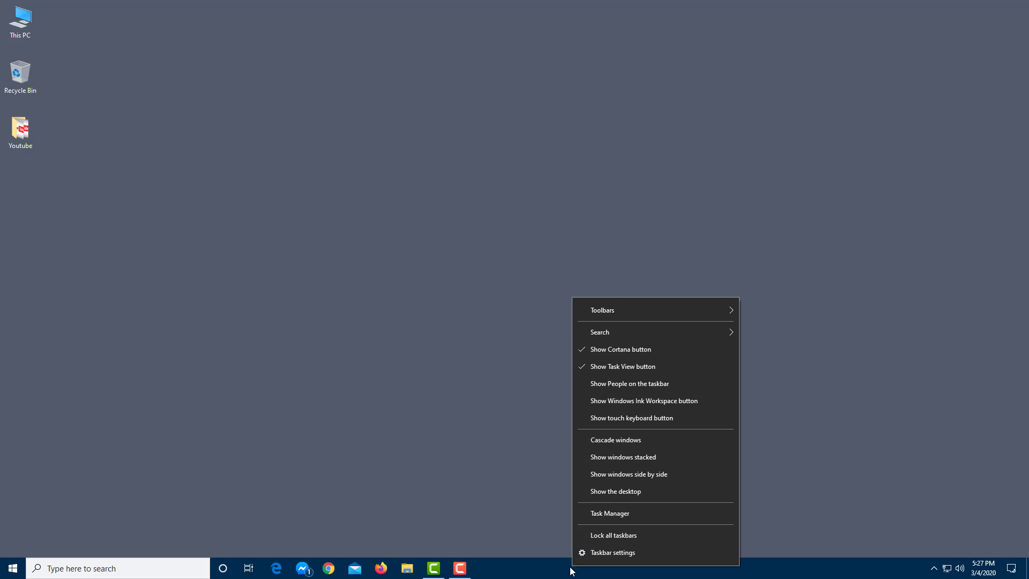
left_click(545, 576)
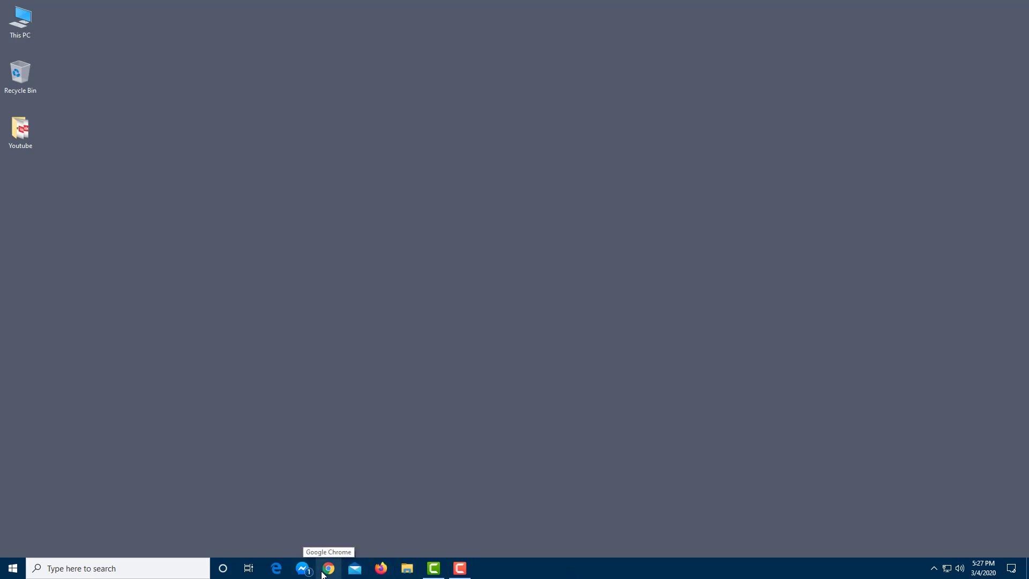
right_click(577, 573)
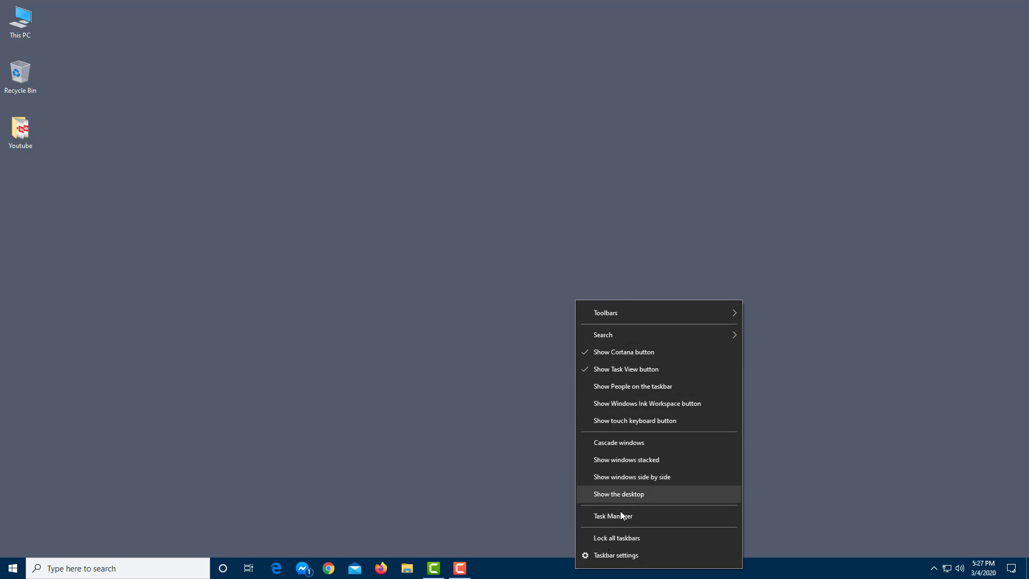
mouse_move(664, 311)
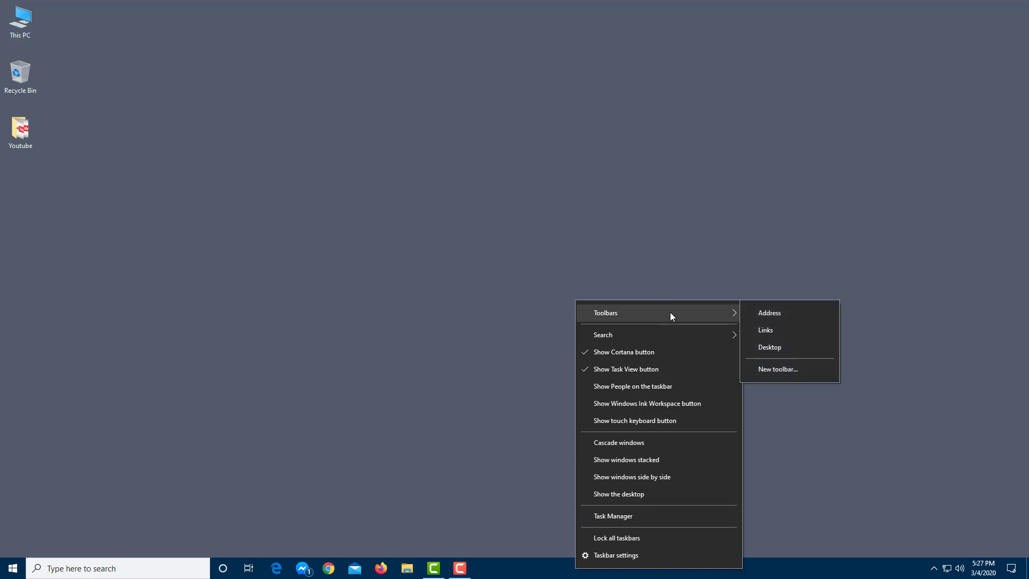
mouse_move(692, 331)
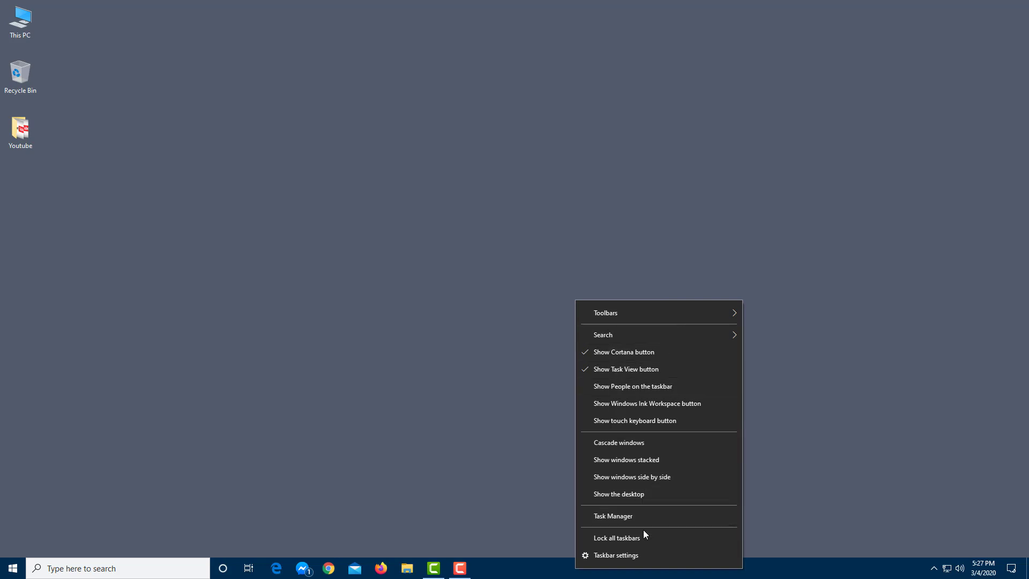
left_click(639, 556)
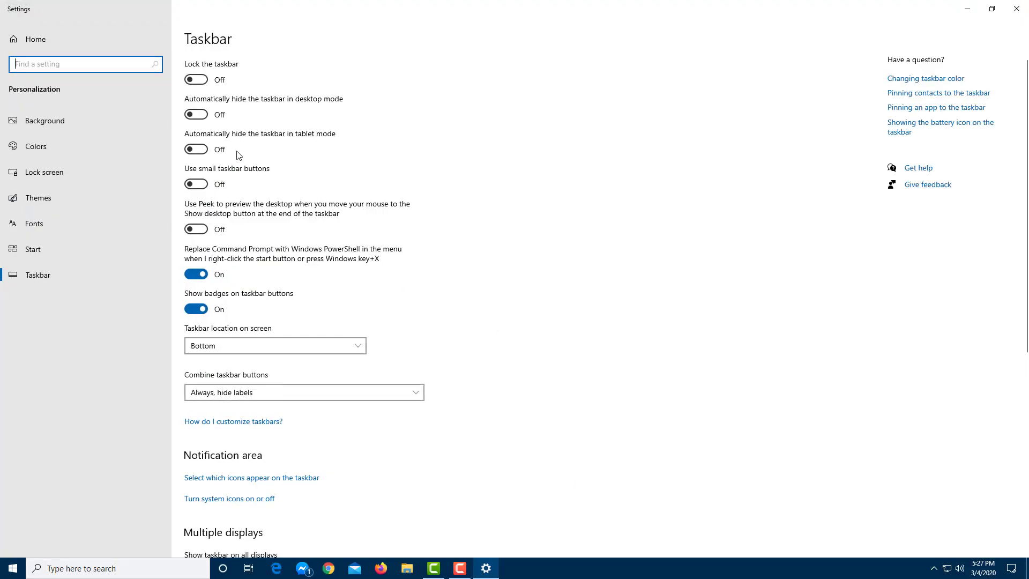
left_click_drag(568, 573, 742, 559)
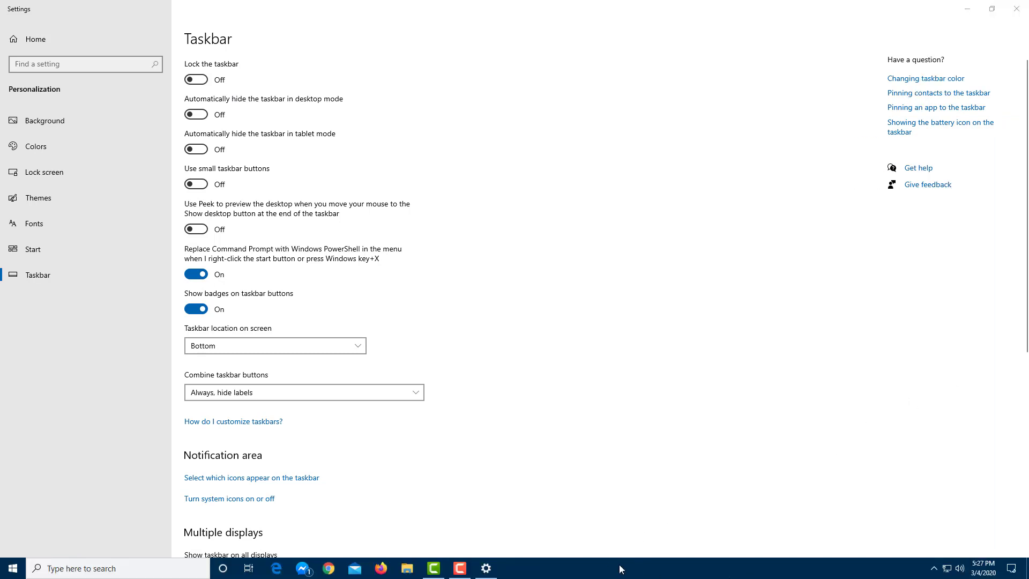
left_click_drag(607, 568, 1019, 330)
left_click_drag(958, 349, 392, 227)
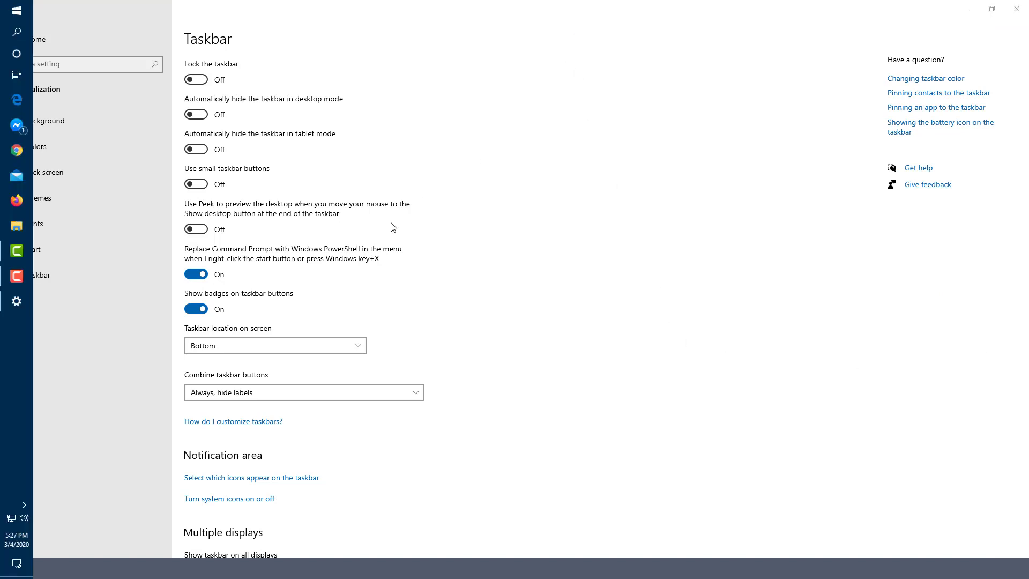
left_click_drag(2, 293, 2, 317)
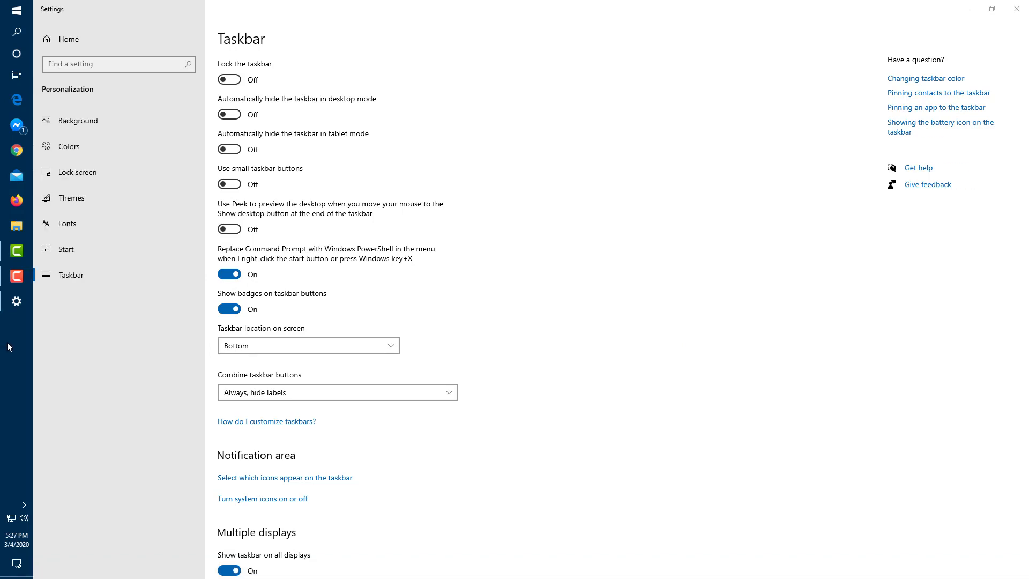
left_click_drag(13, 342, 496, 533)
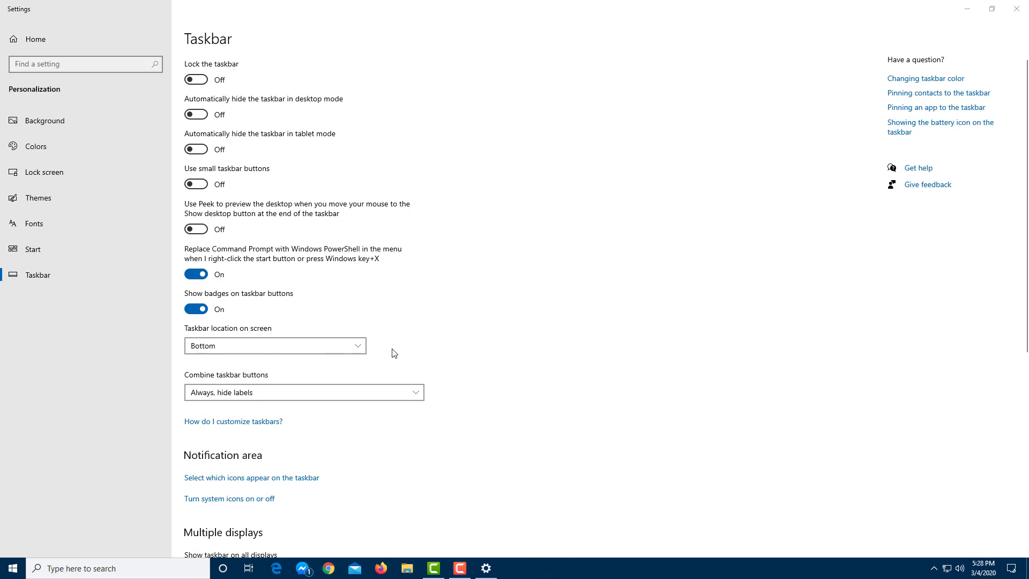
Step: Switch Lock the taskbar on and toggle desktop auto-hide, restoring and re-maximizing Settings in between
left_click(199, 81)
left_click(199, 116)
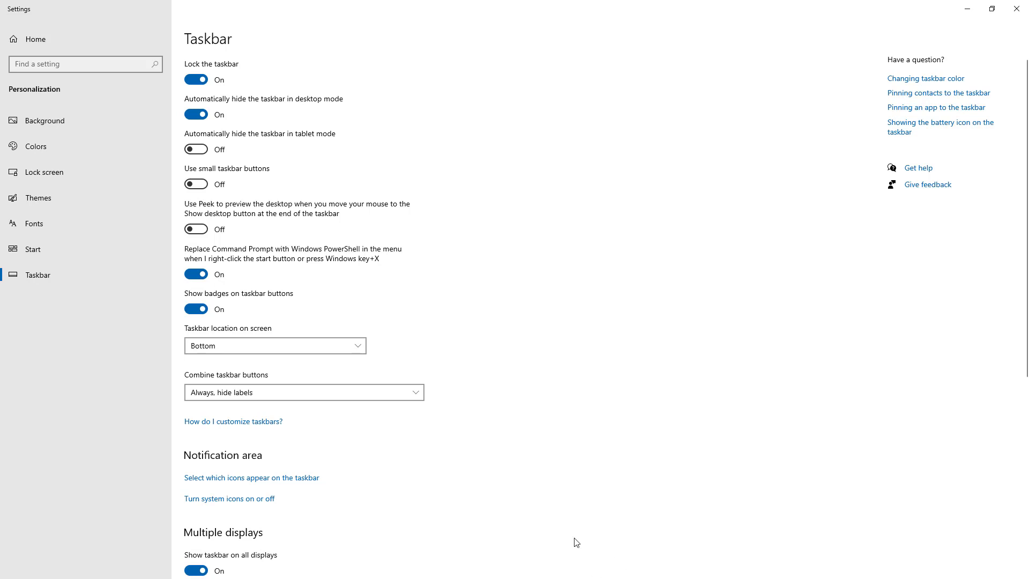
double_click(585, 9)
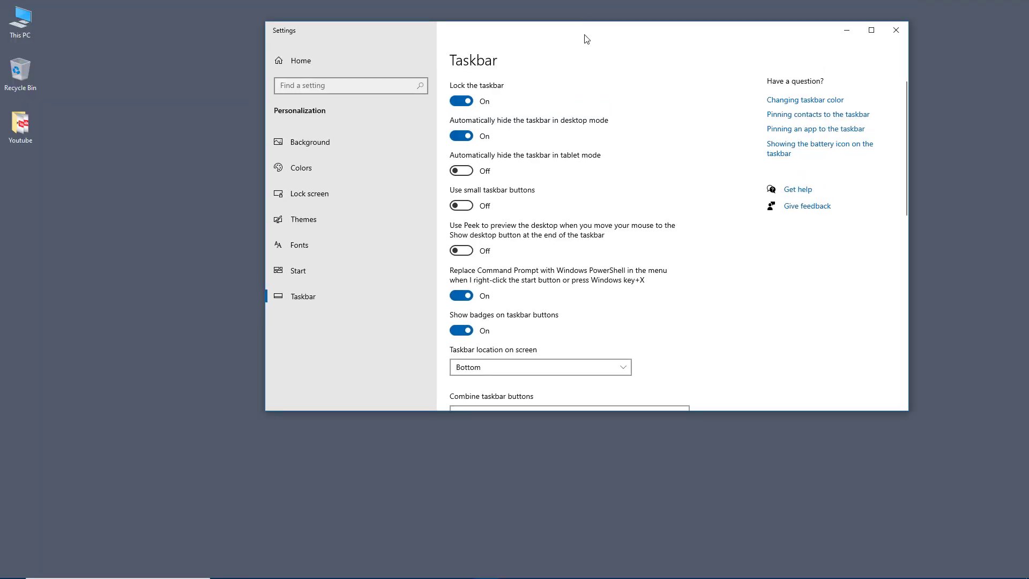
mouse_move(544, 575)
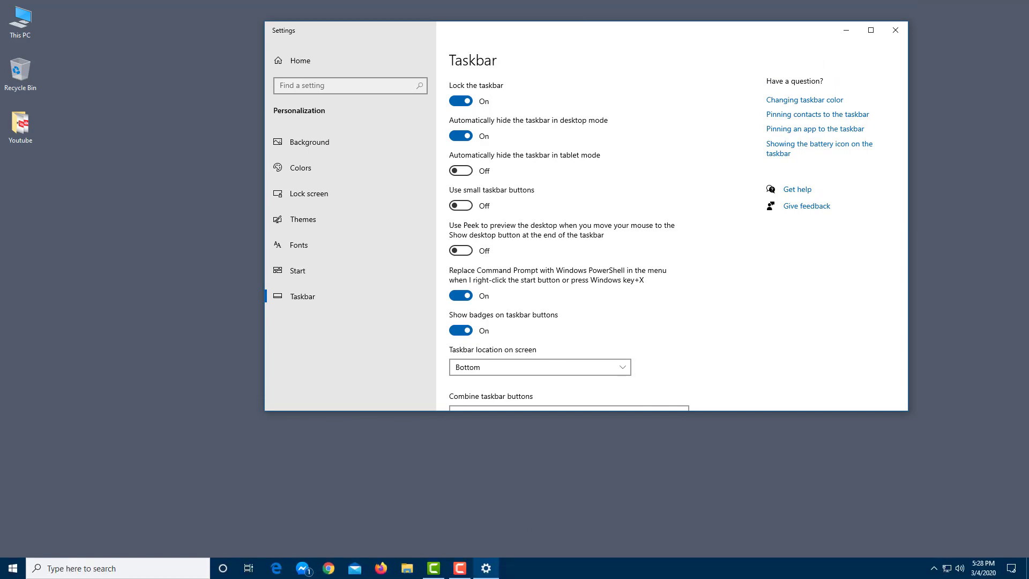
double_click(576, 31)
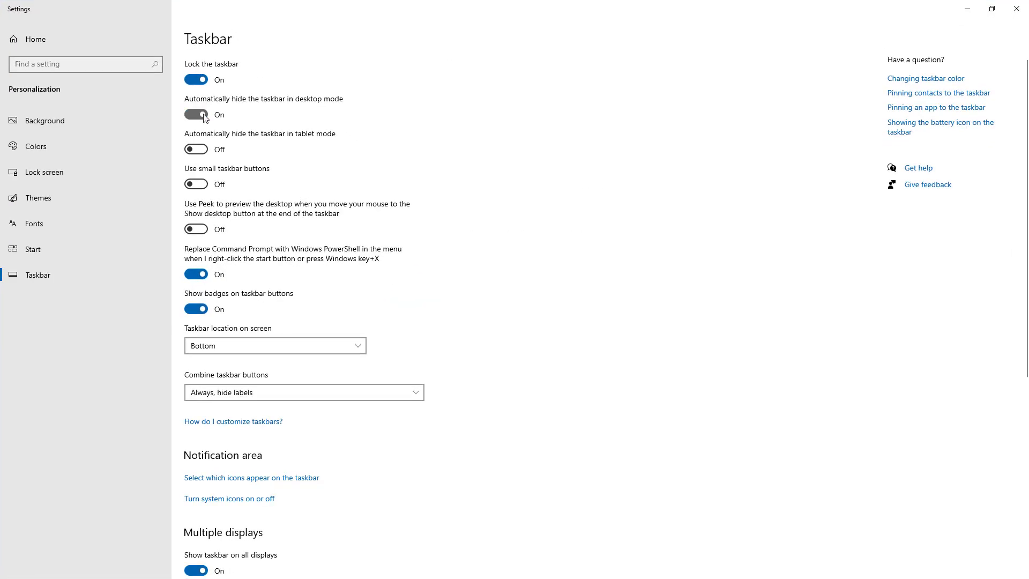
left_click(199, 114)
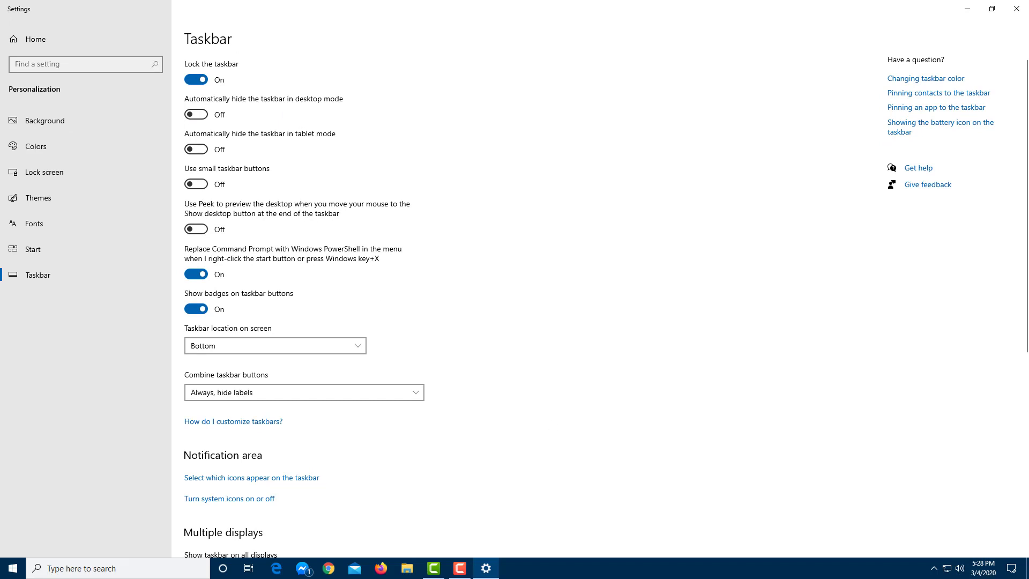
left_click(196, 185)
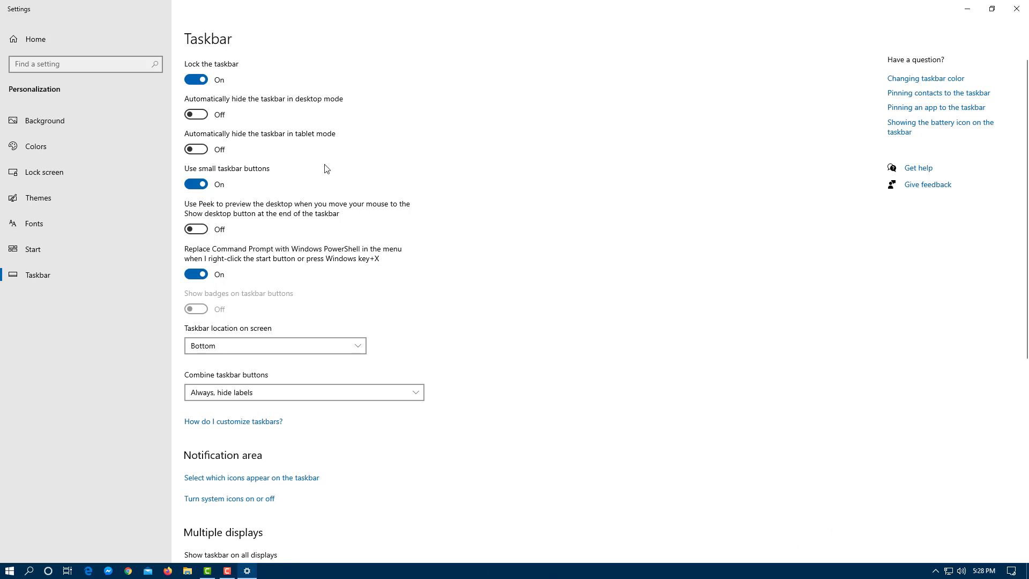
left_click(203, 189)
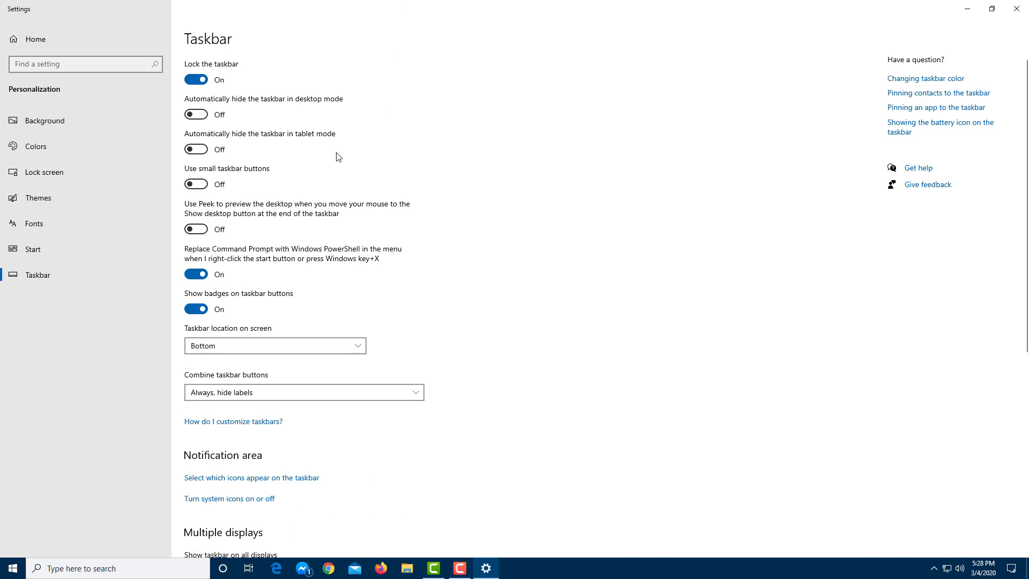
left_click(199, 232)
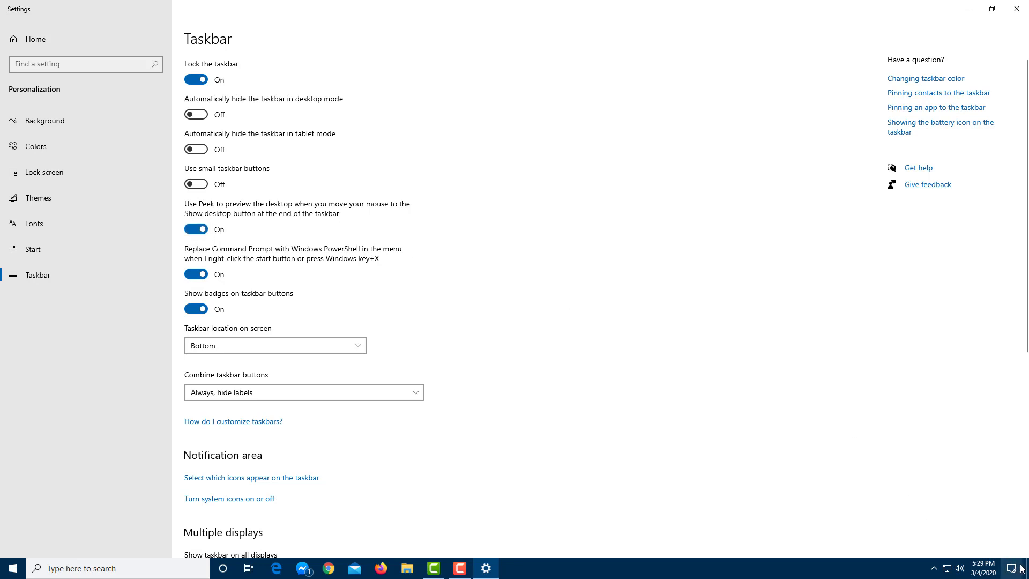
mouse_move(1026, 568)
left_click(209, 228)
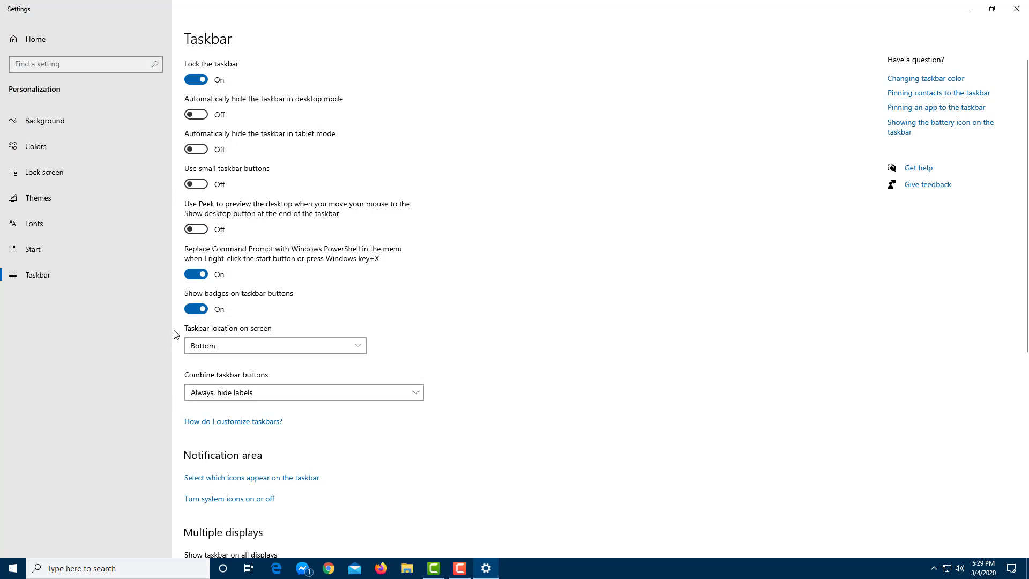
left_click(203, 311)
left_click(203, 311)
left_click(204, 276)
left_click(205, 275)
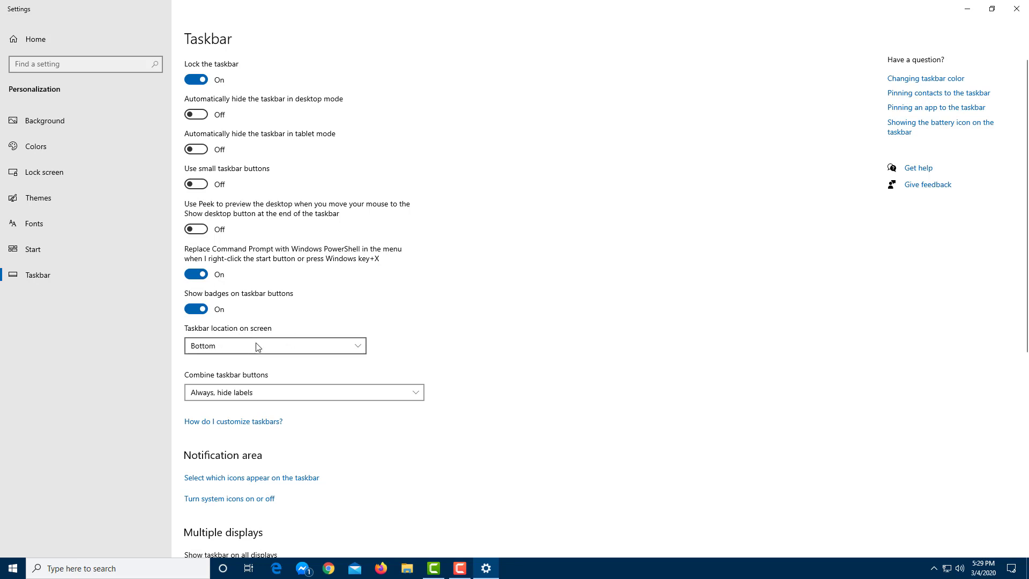
left_click(287, 347)
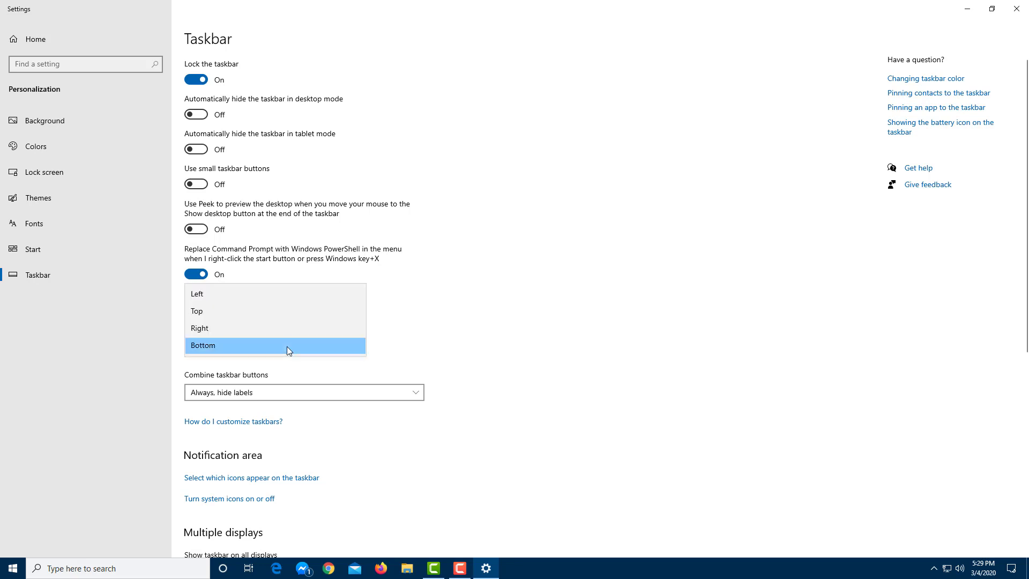
left_click(222, 294)
left_click(237, 343)
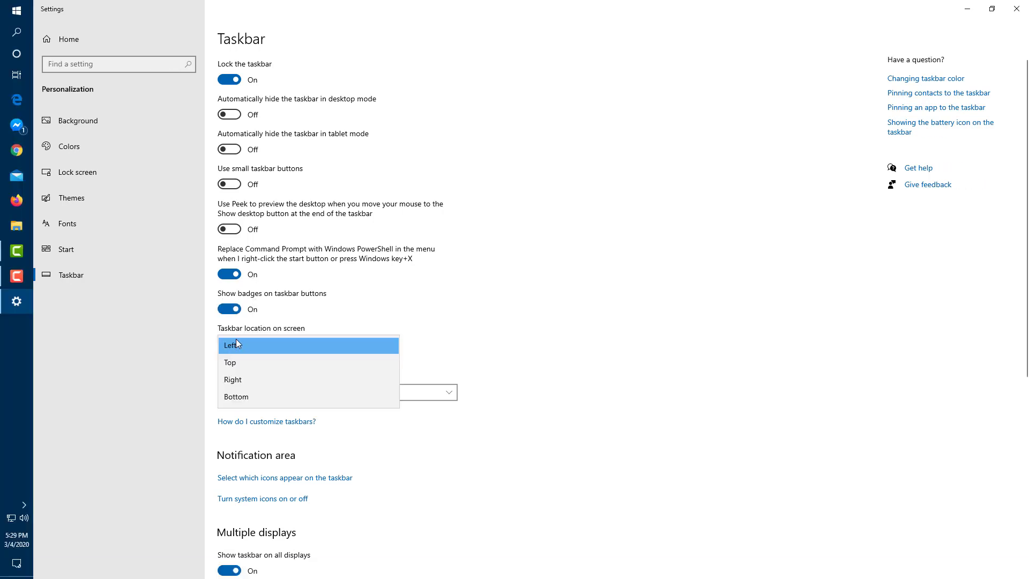
left_click(245, 379)
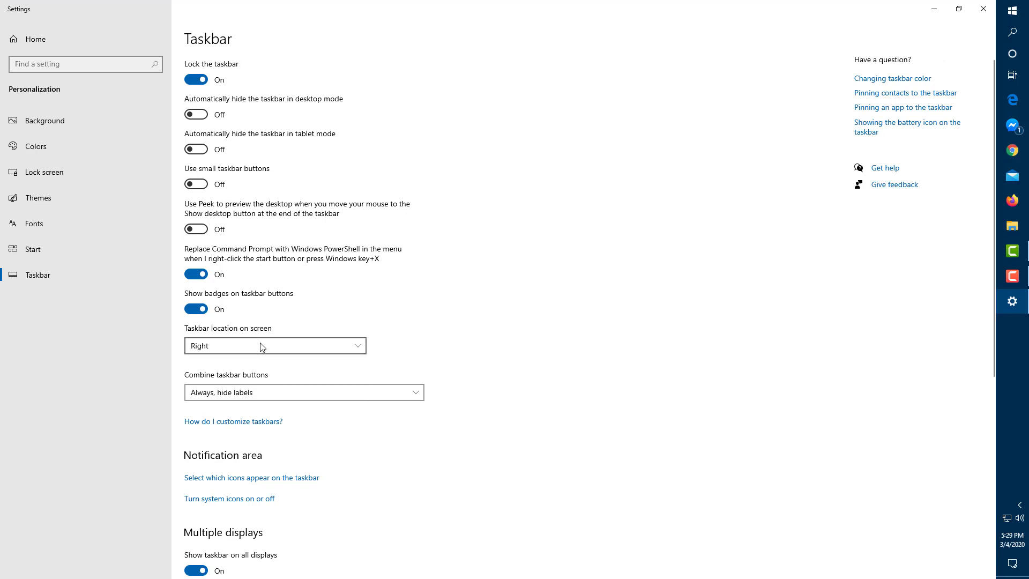
left_click(323, 346)
left_click(247, 327)
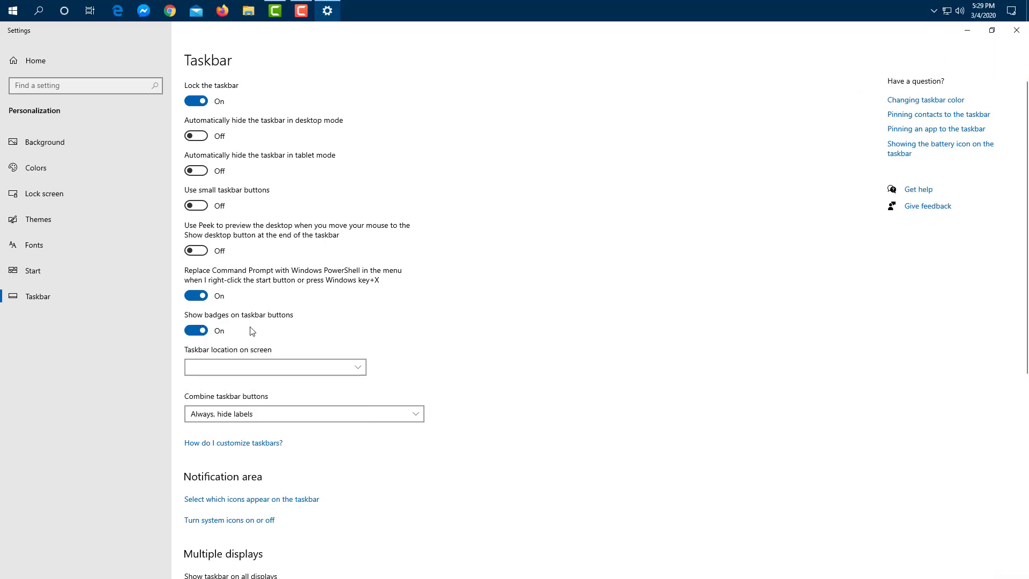
left_click(278, 363)
left_click(259, 402)
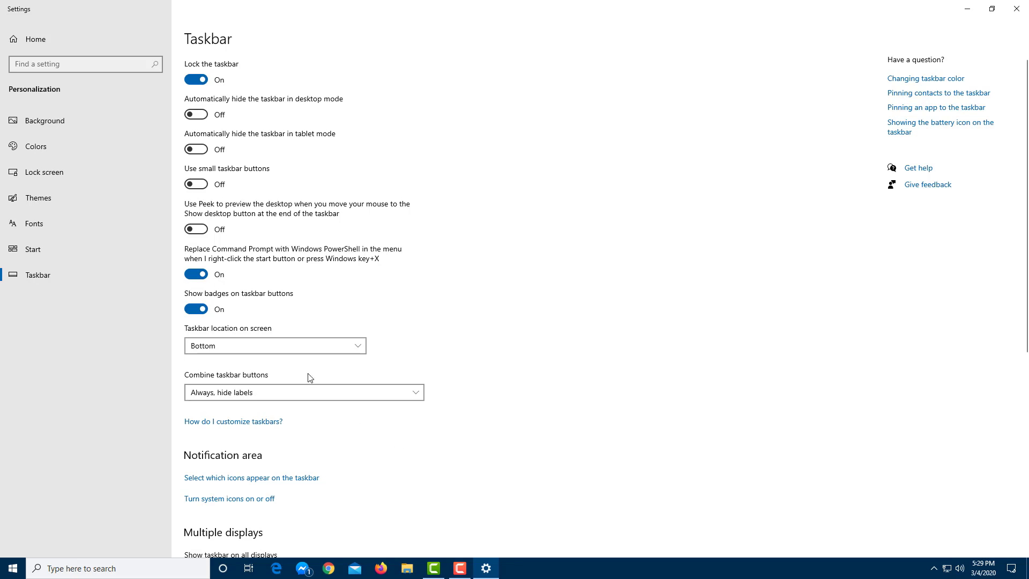
left_click(408, 397)
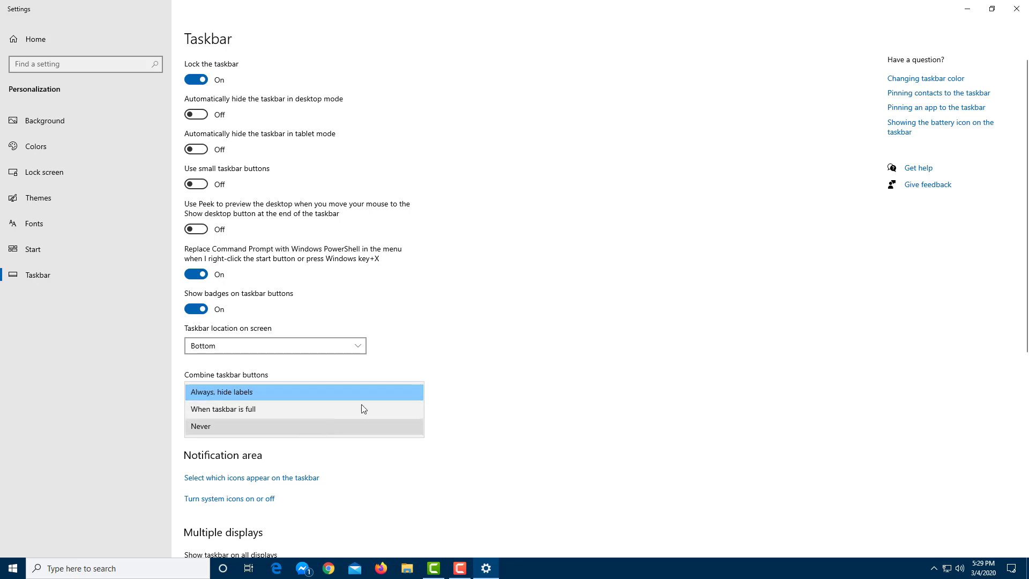
left_click(438, 387)
scroll(574, 496, "down", 4)
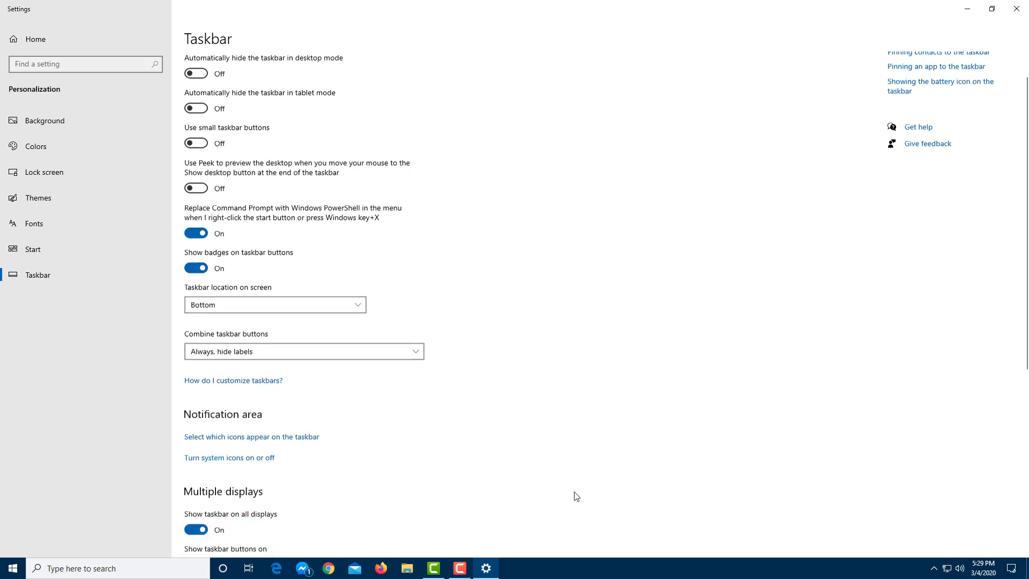
left_click(332, 230)
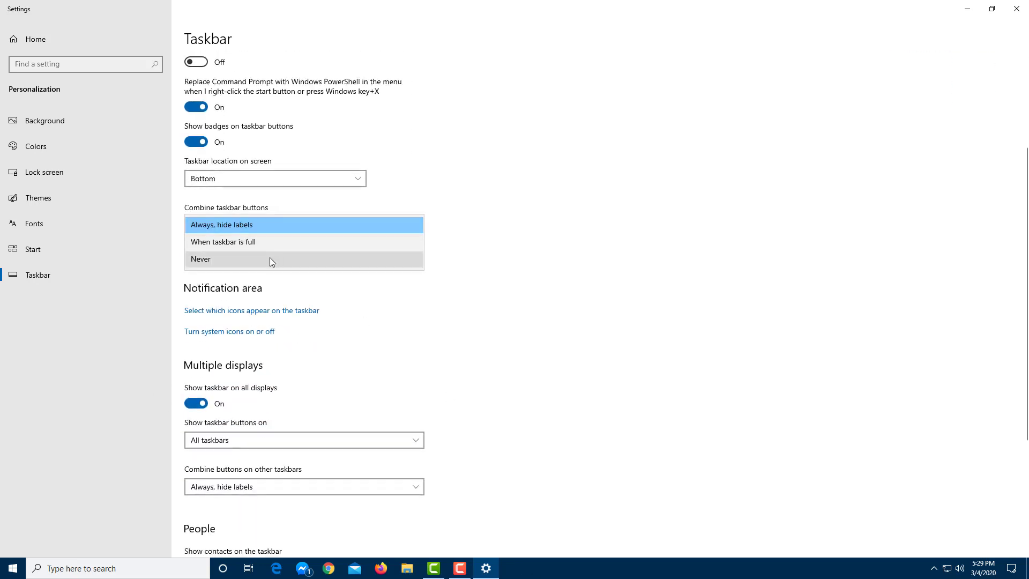
left_click(269, 259)
left_click(314, 229)
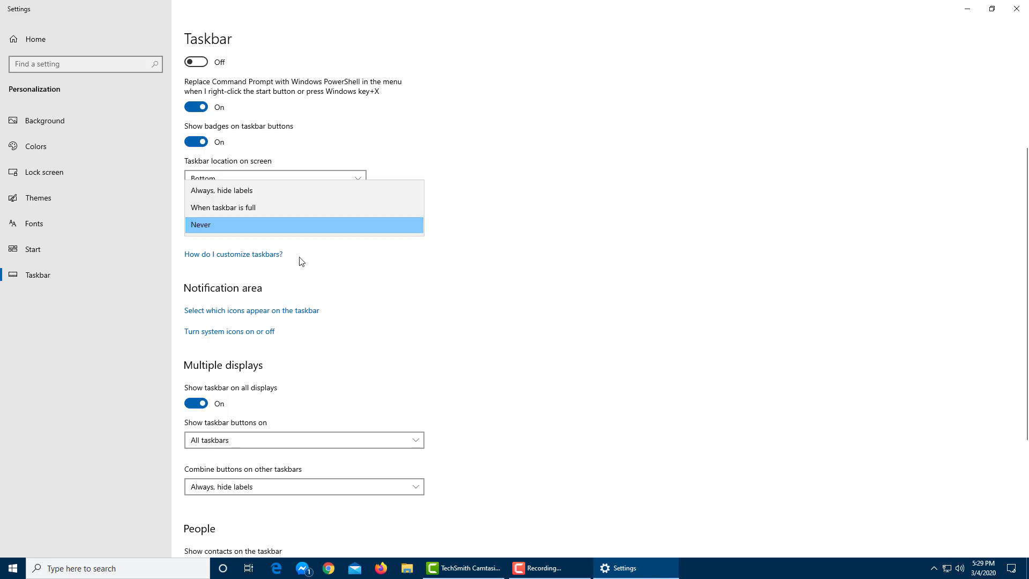
left_click(296, 223)
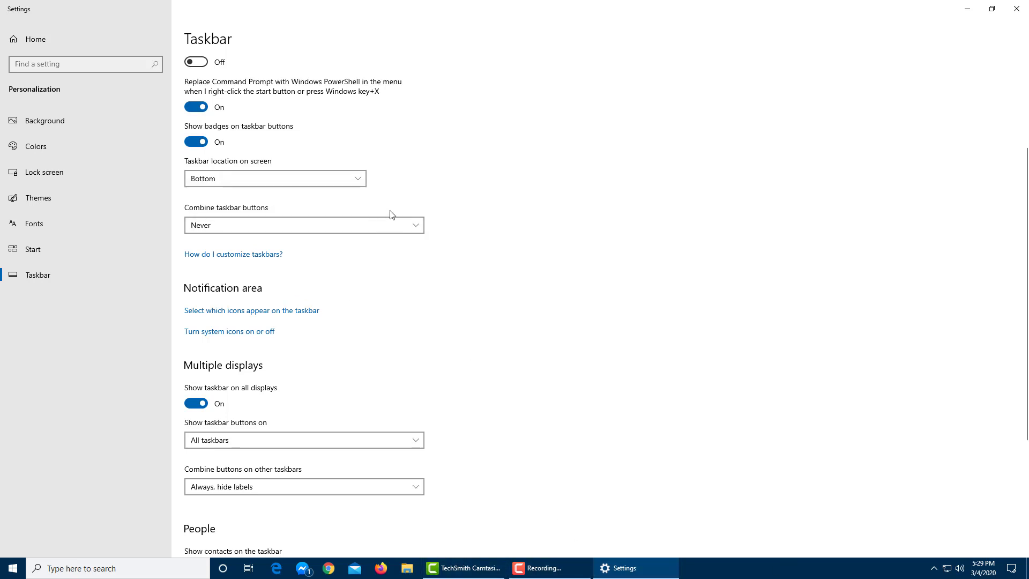
left_click(394, 227)
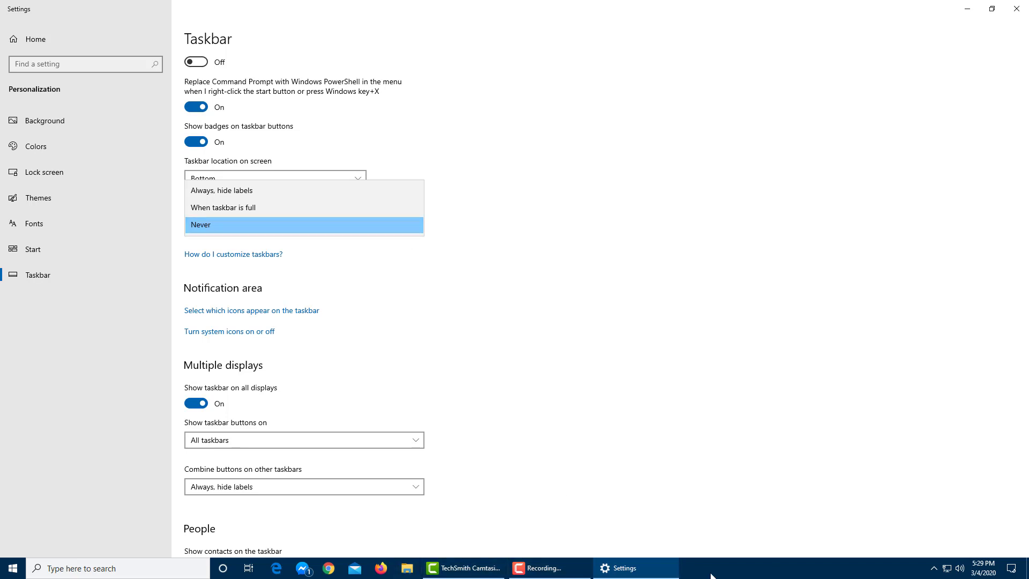
left_click(233, 192)
left_click(310, 222)
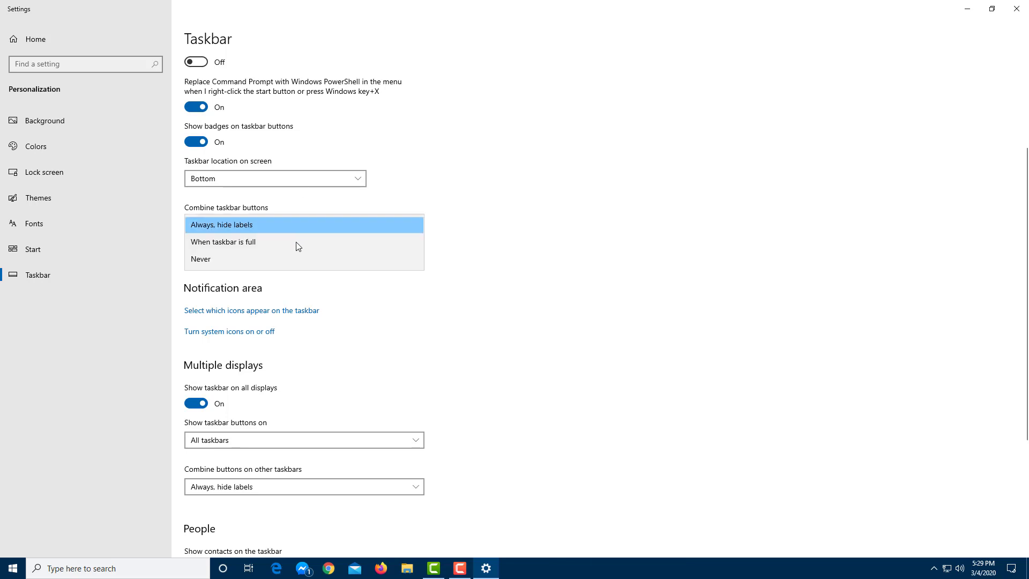
left_click(285, 245)
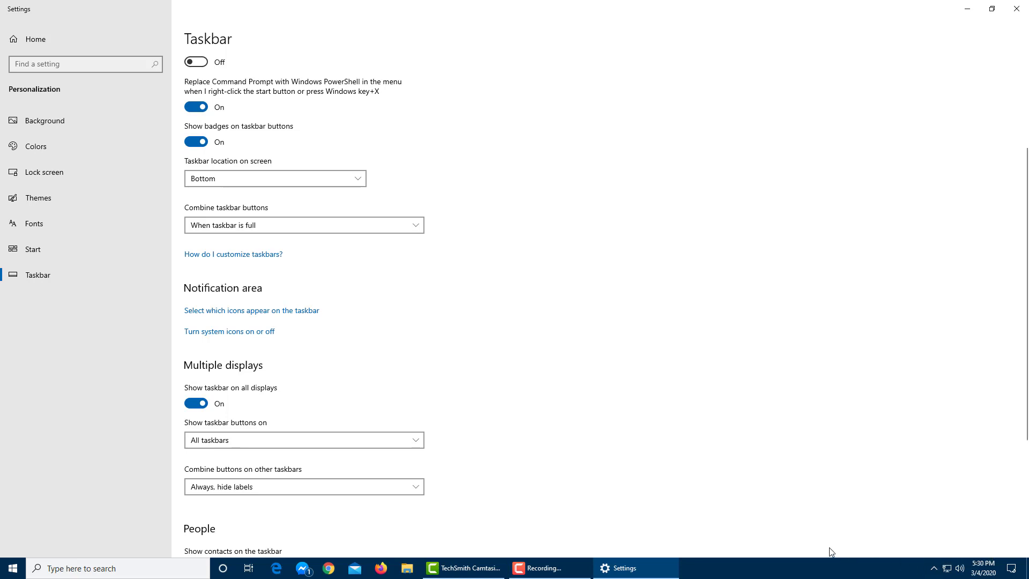
left_click(409, 231)
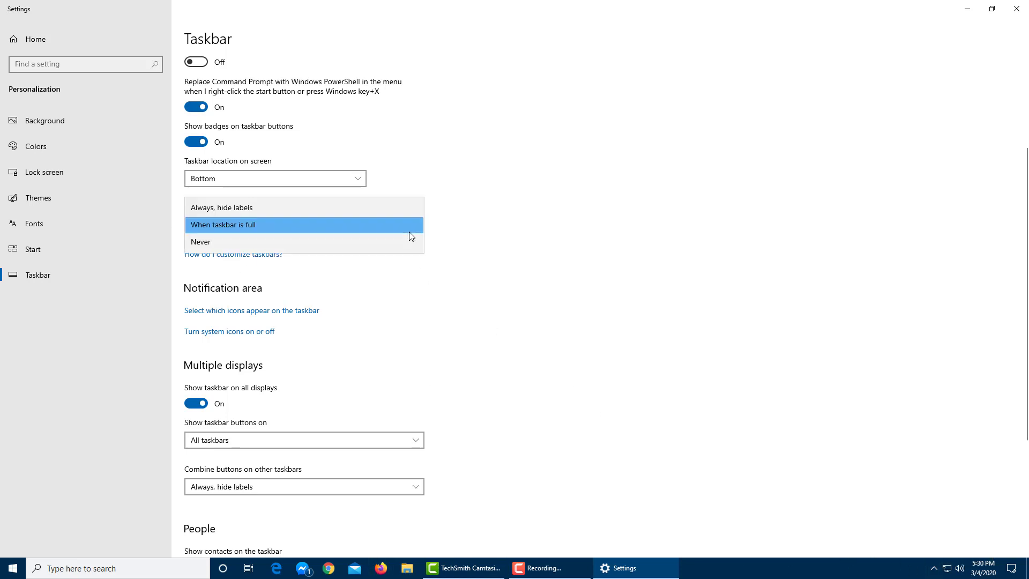
left_click(313, 214)
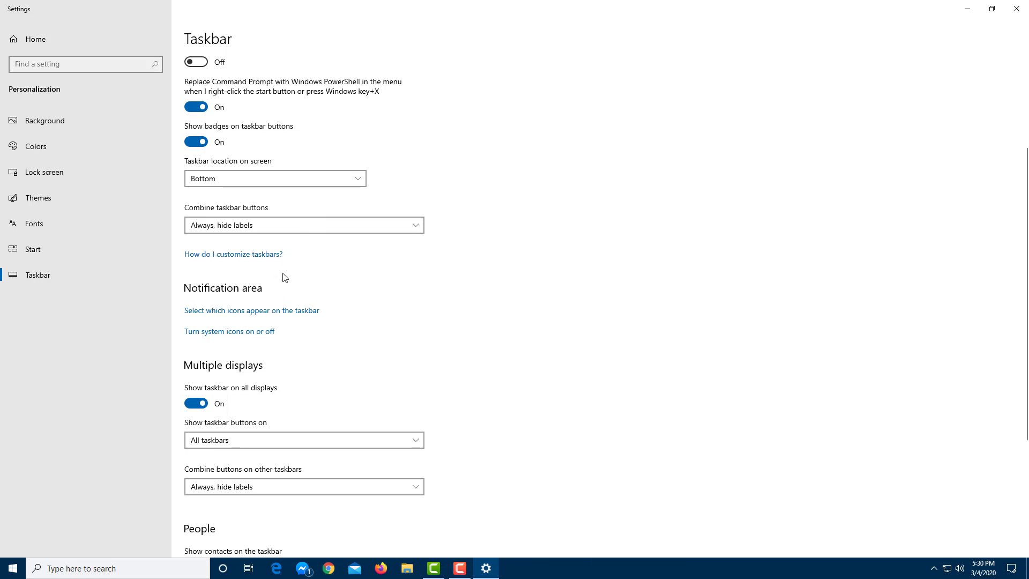
scroll(300, 365, "down", 2)
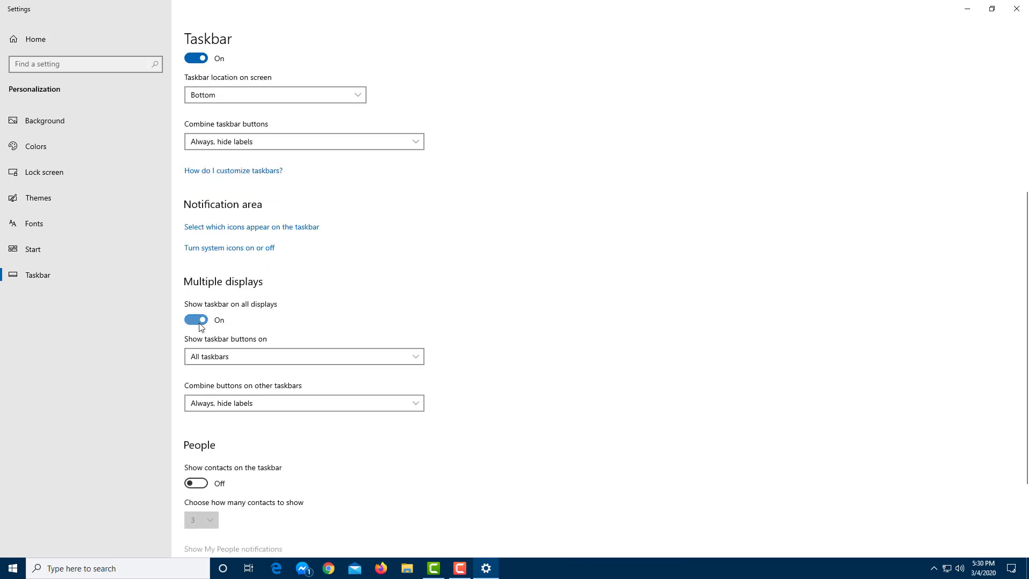
left_click(199, 322)
left_click(199, 325)
left_click(198, 484)
left_click(198, 484)
left_click(199, 484)
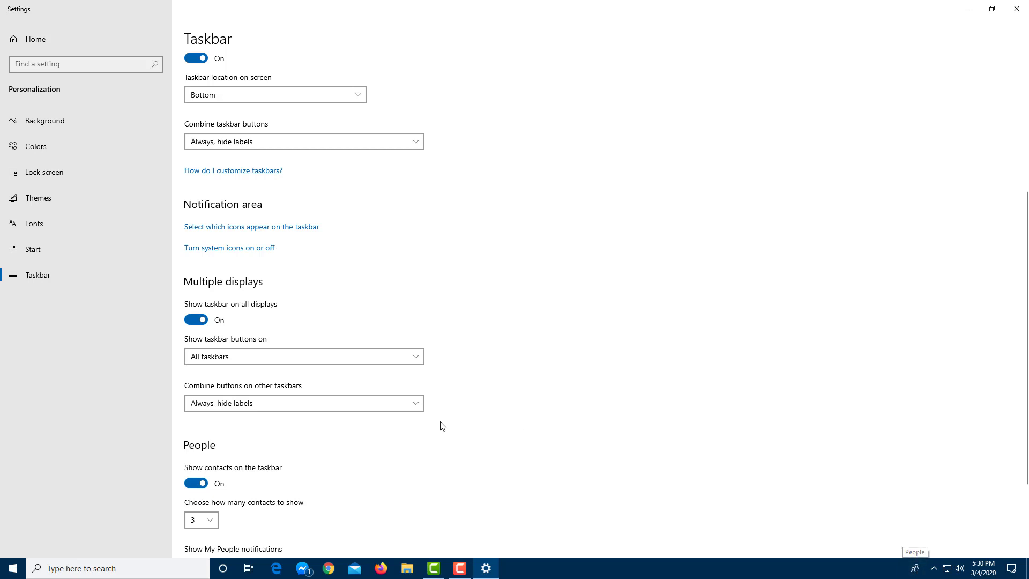
left_click(197, 484)
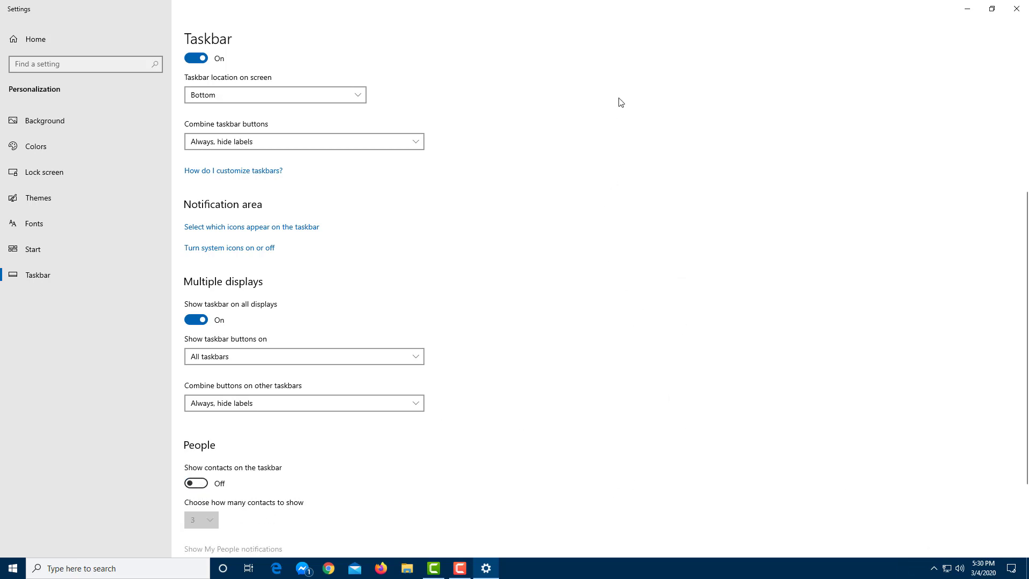
scroll(506, 177, "up", 5)
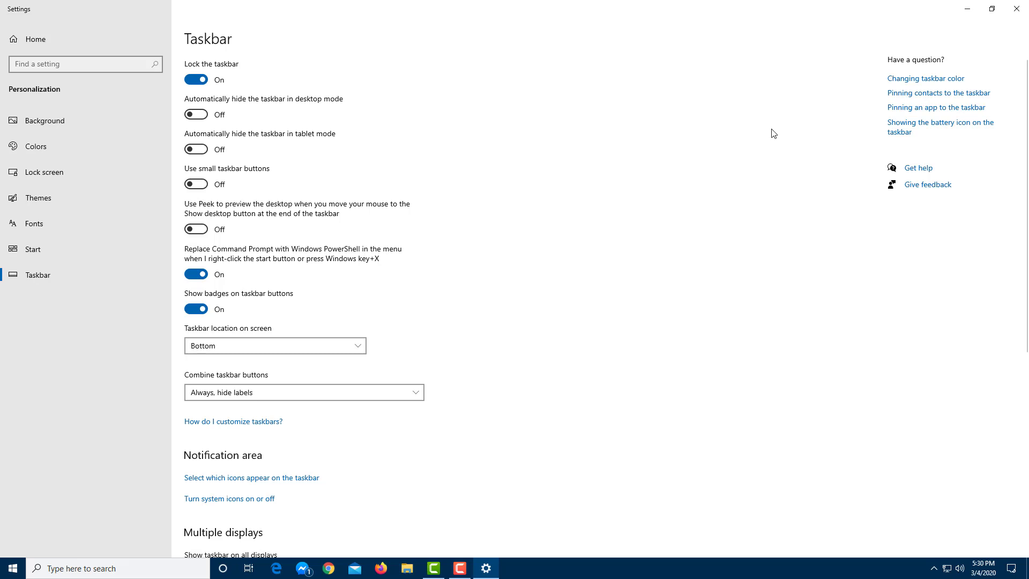
Step: Drag the Settings window out of full screen so the desktop shows around it
left_click_drag(659, 7, 609, 138)
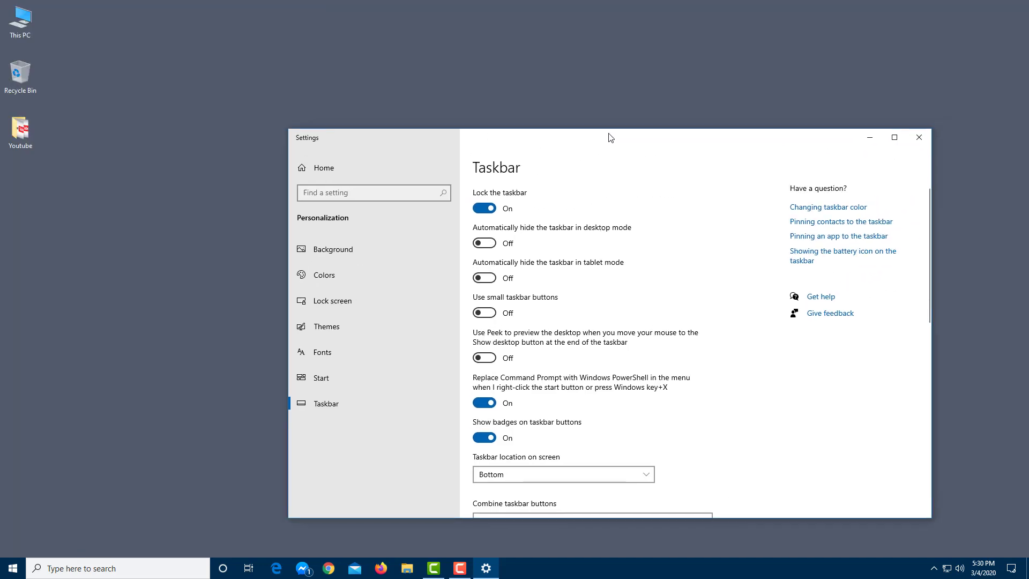